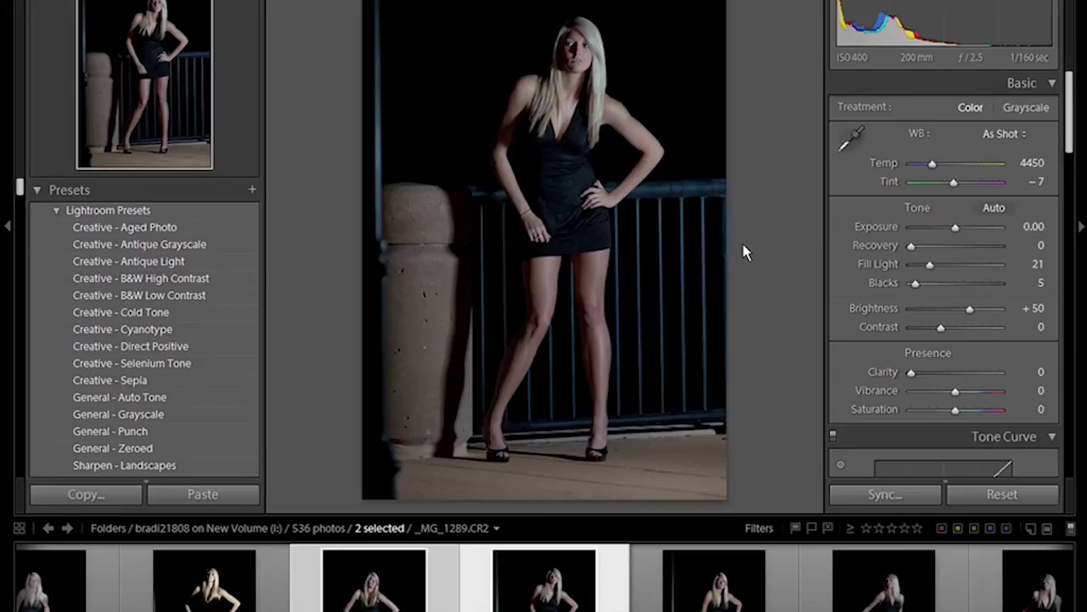
- Advance to the next portrait photo in the Lightroom library
key("Right")
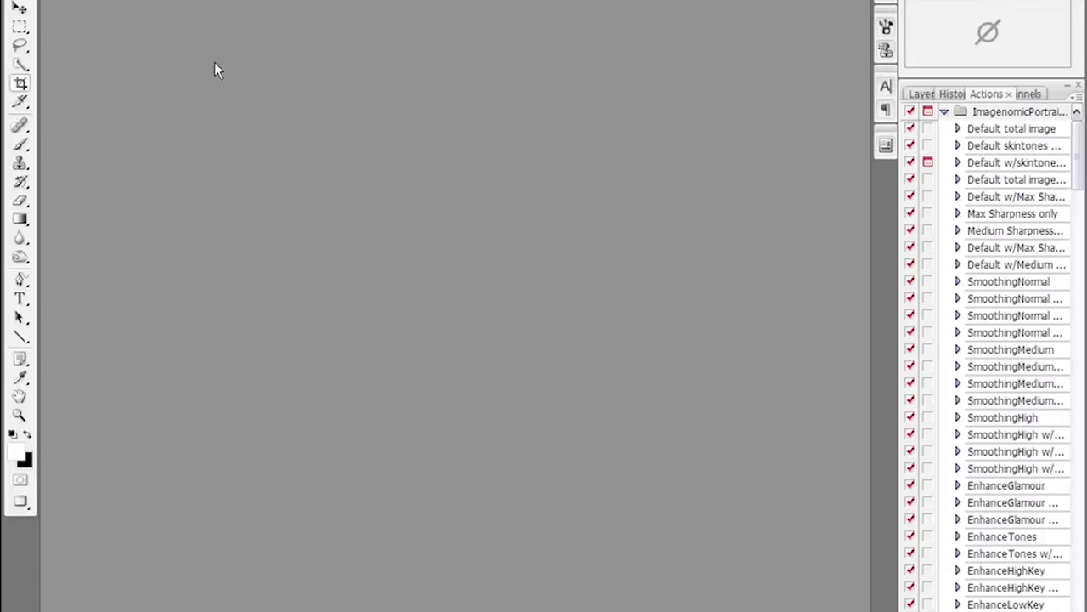
- Create droplet PTPop1.exe running the ImagenomicPortraitPlugin set's Default total image action
left_click(17, 0)
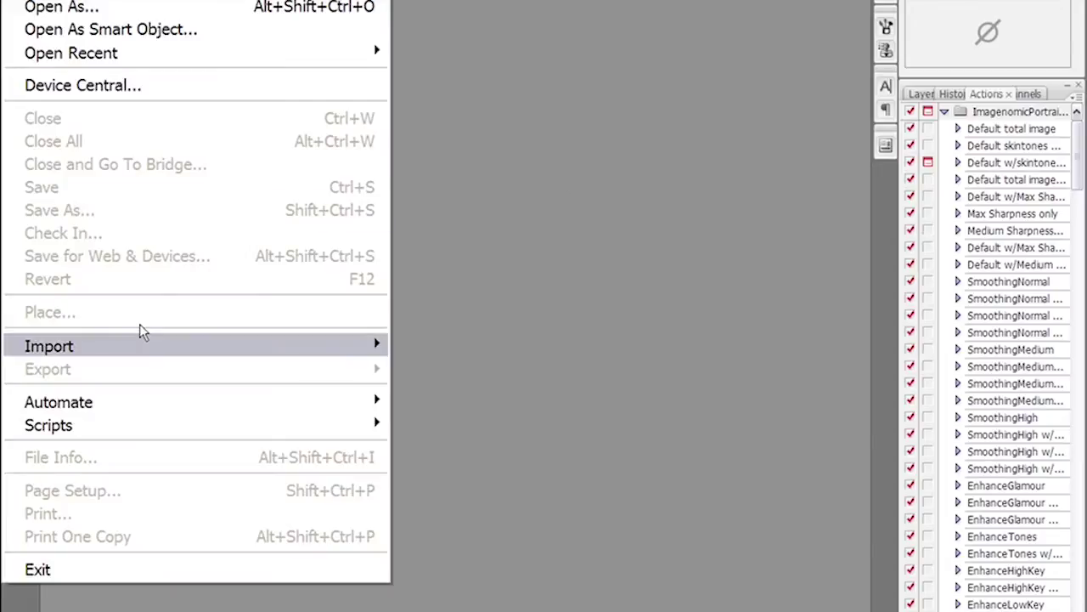
mouse_move(147, 401)
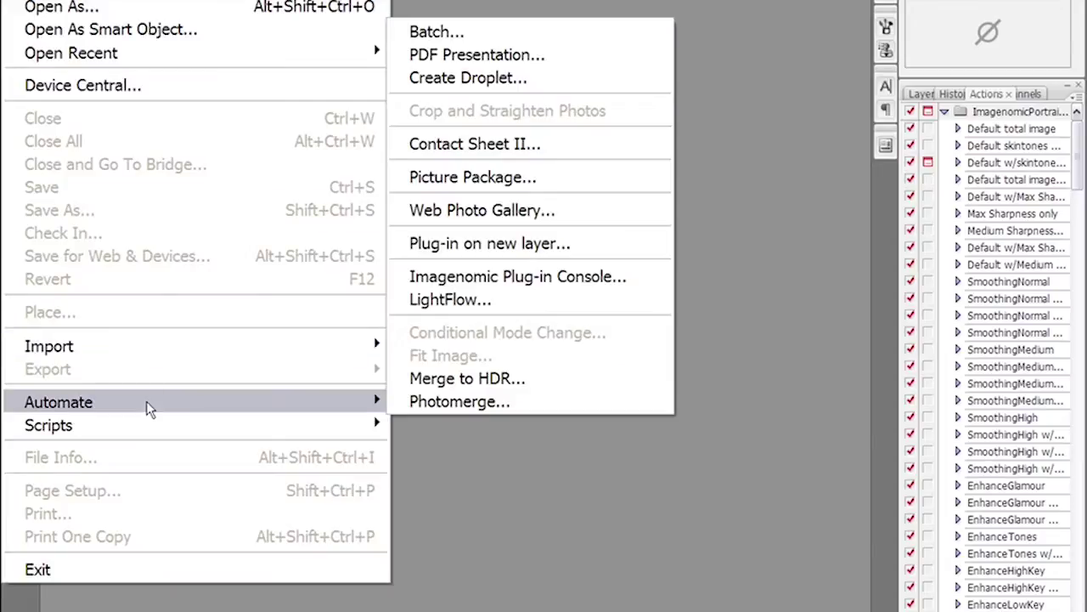
left_click(497, 84)
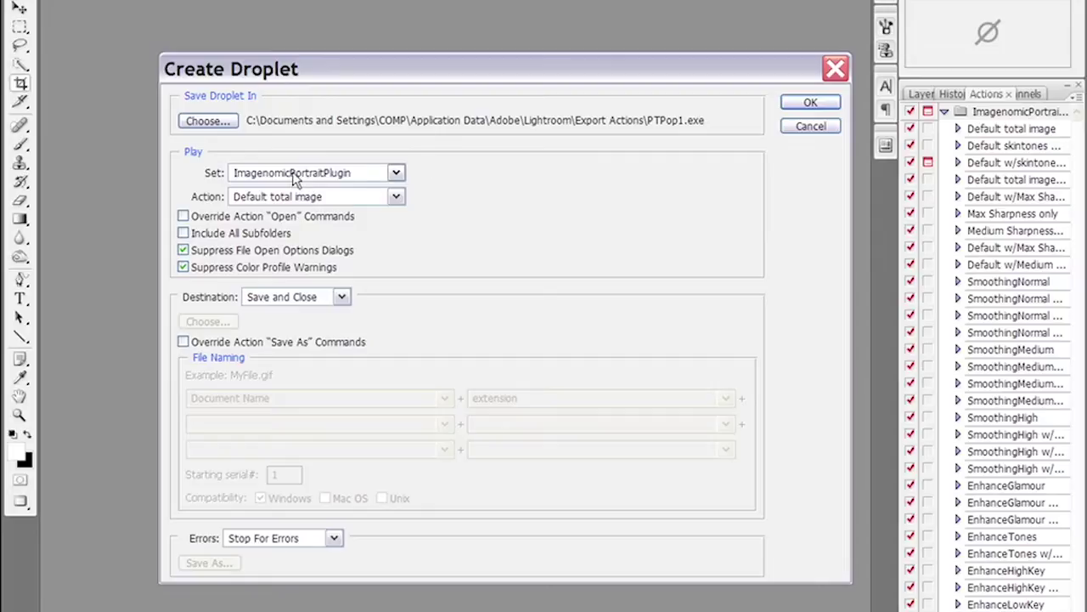
left_click(396, 173)
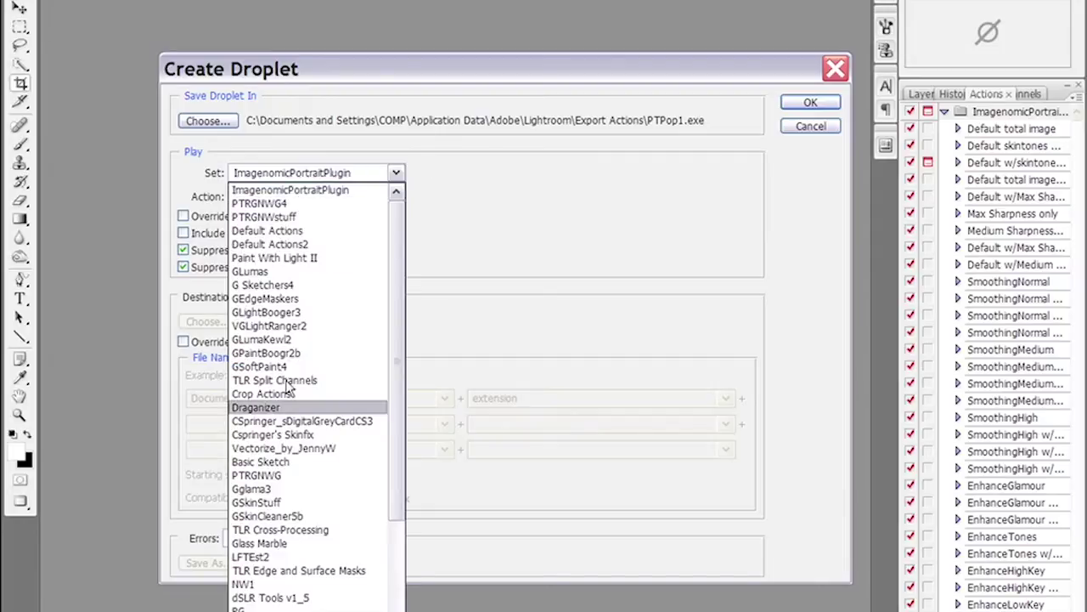
left_click(460, 176)
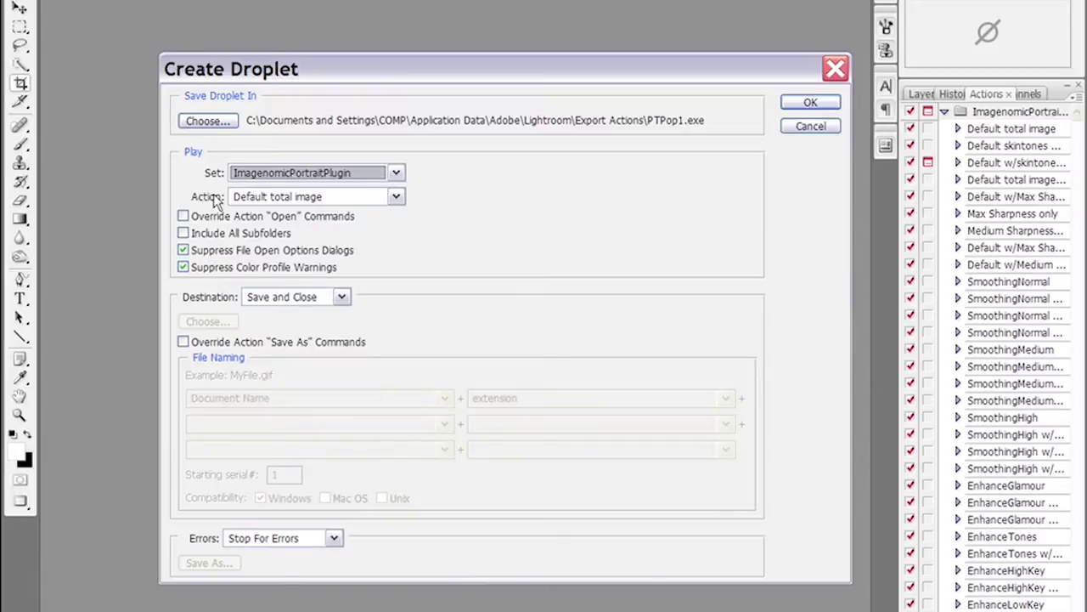
left_click(396, 198)
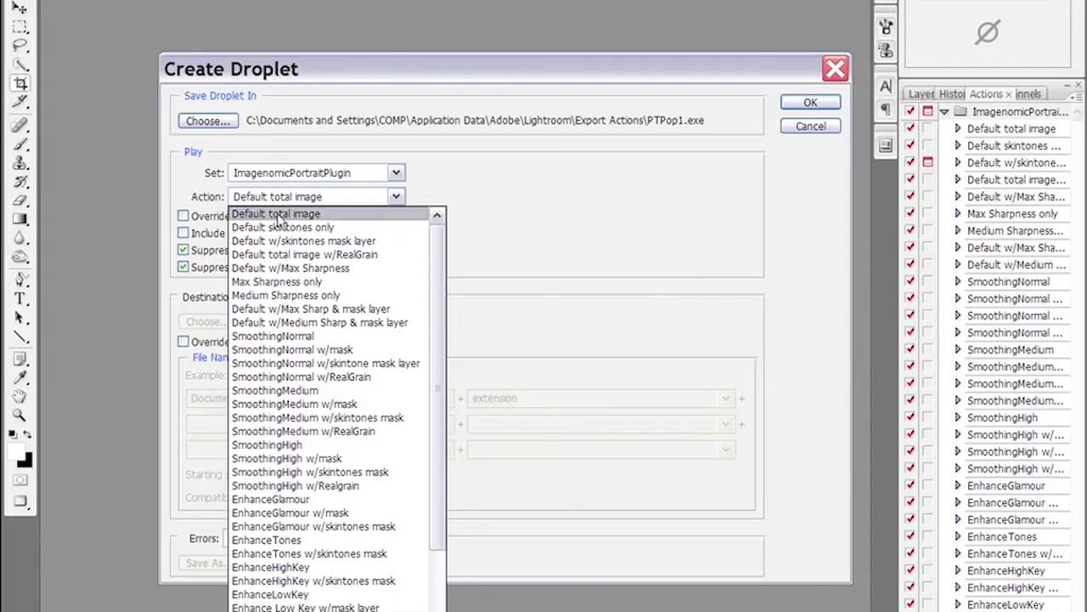
left_click(279, 219)
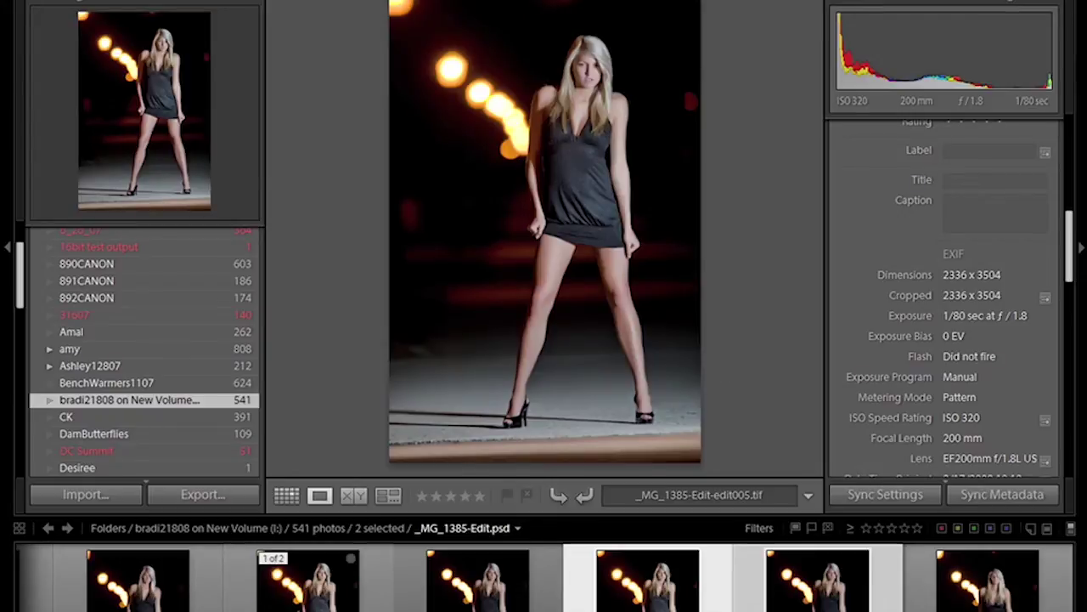
- Select five filmstrip photos and export them as TIFFs into the drop1 subfolder
left_click(307, 586)
left_click(987, 586, "shift")
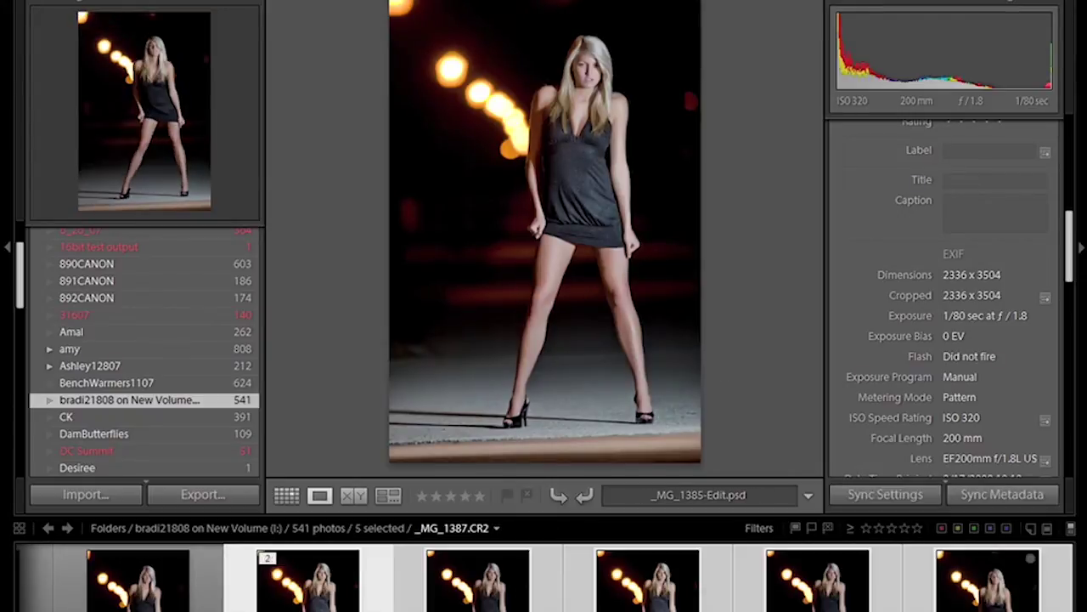
right_click(680, 595)
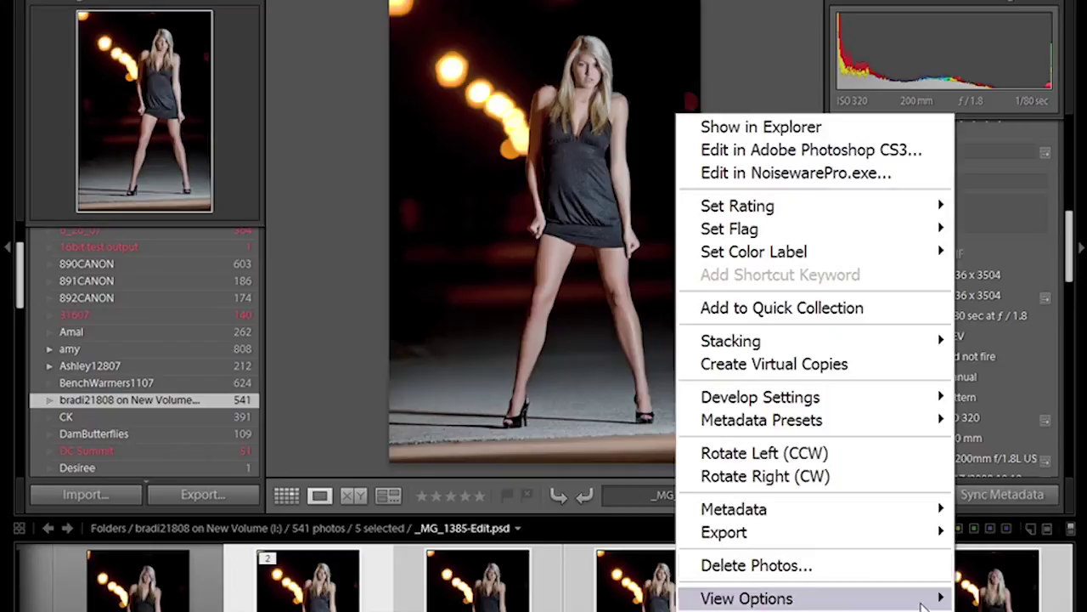
mouse_move(829, 545)
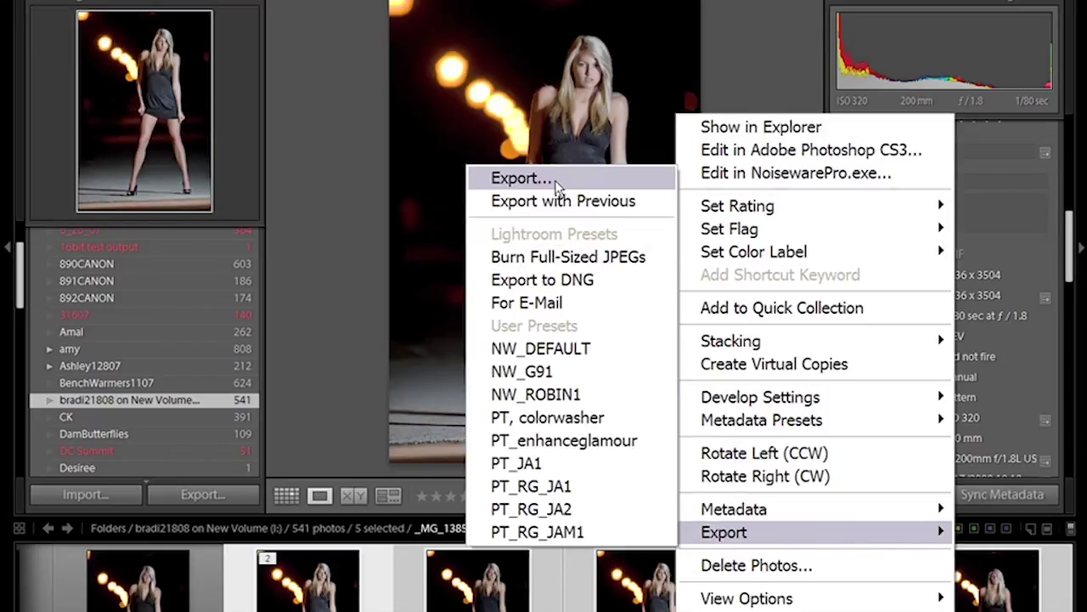
left_click(520, 178)
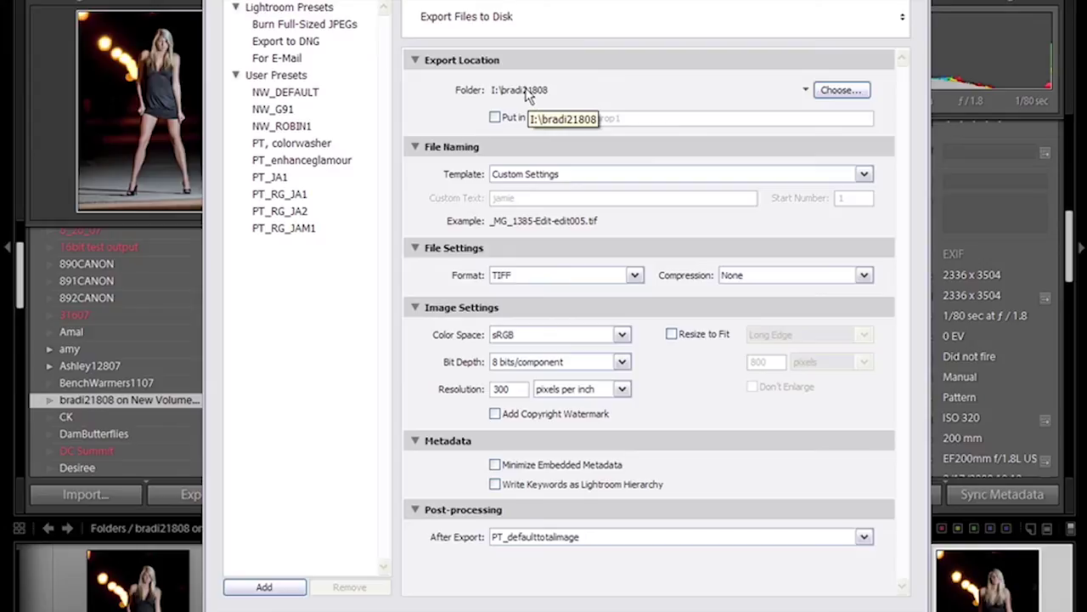
left_click(504, 121)
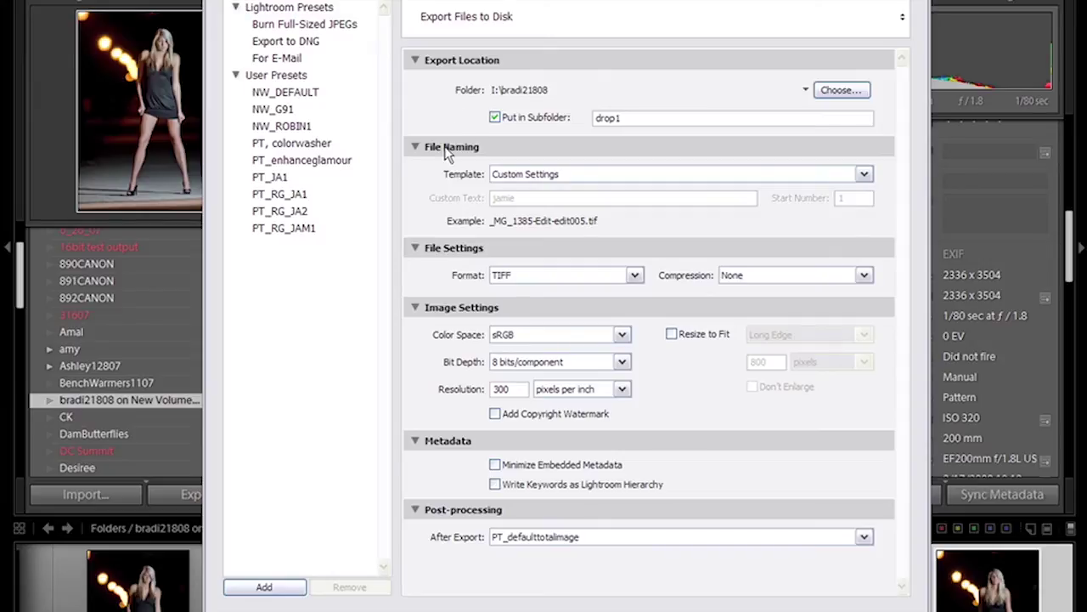
left_click(549, 179)
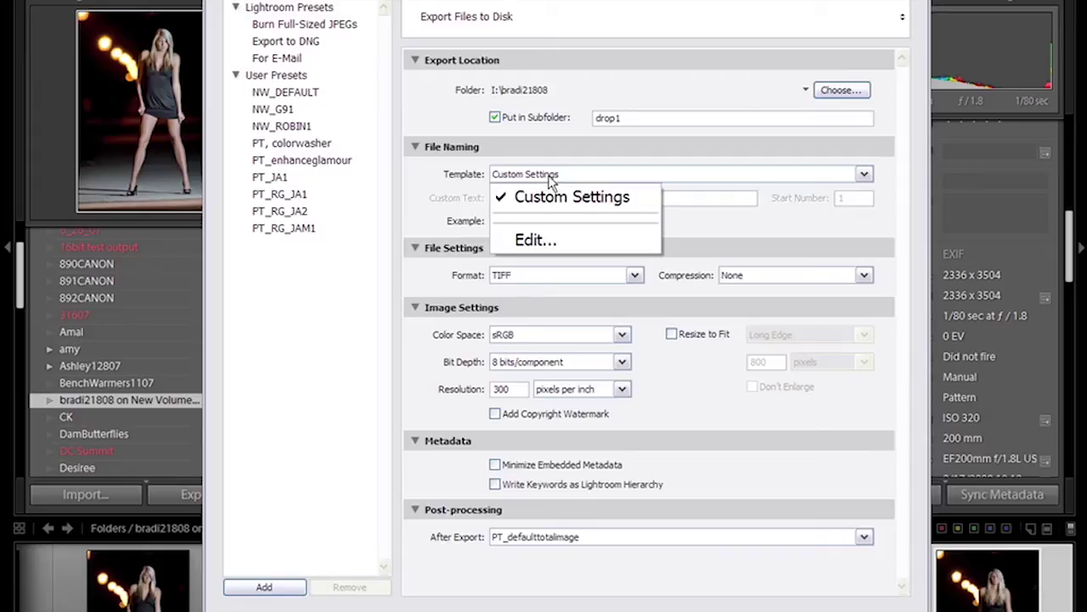
- Keep the filename template as filename, -edit, Total # (001) and number suffix
left_click(553, 242)
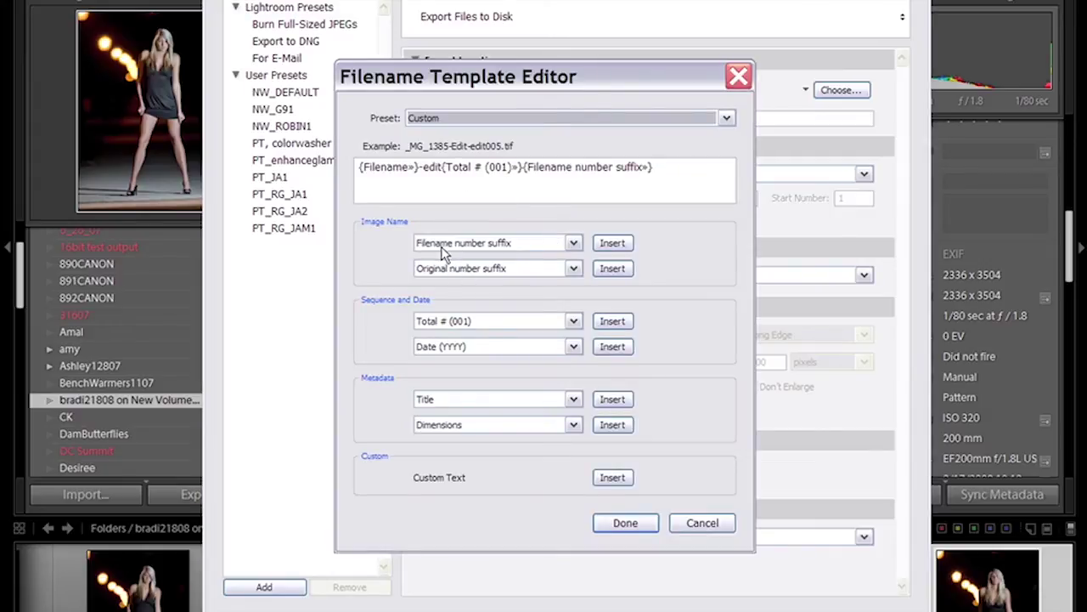
left_click(455, 320)
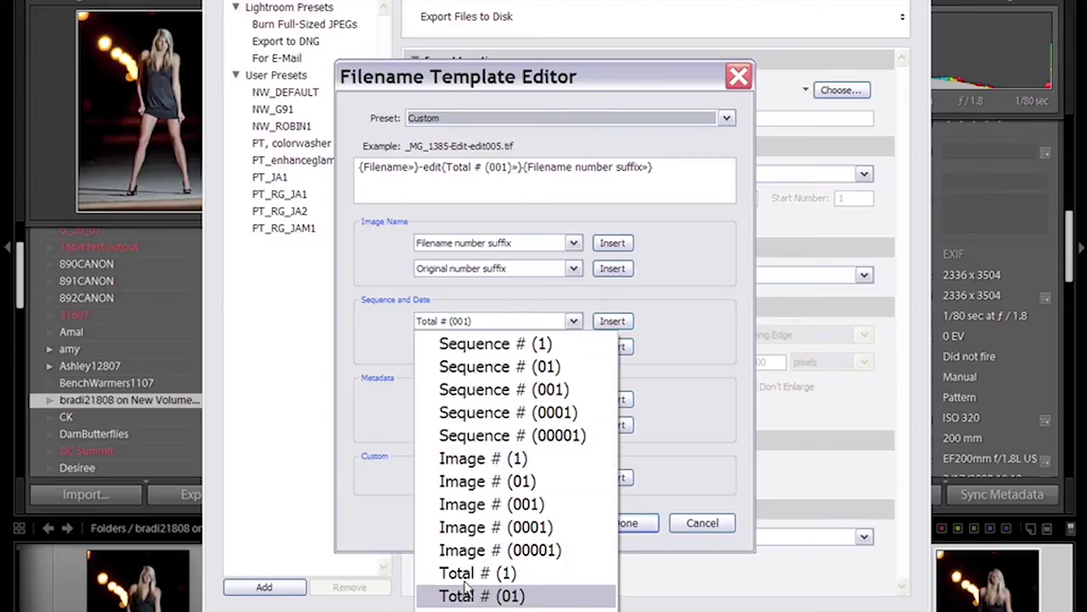
left_click(389, 328)
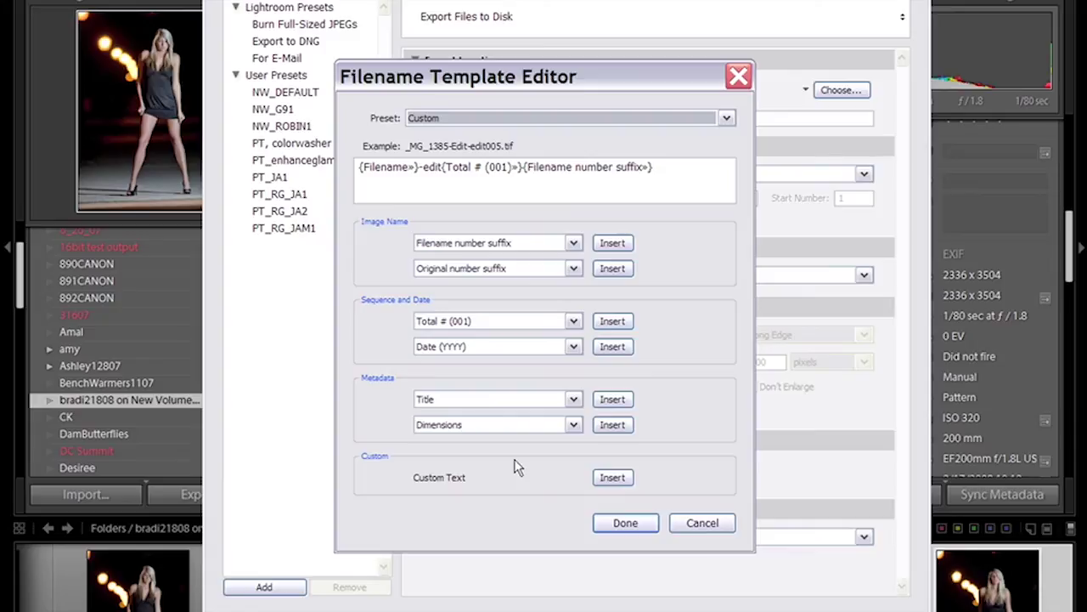
left_click(625, 523)
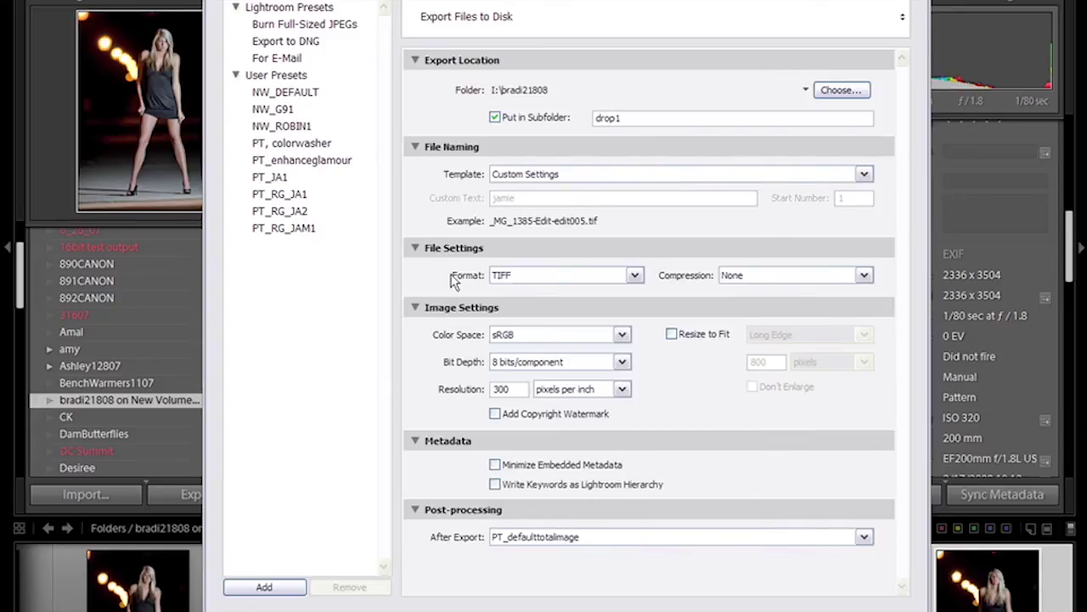
- Confirm TIFF as the export format and PT_defaulttotalimage as the post-export action
left_click(637, 277)
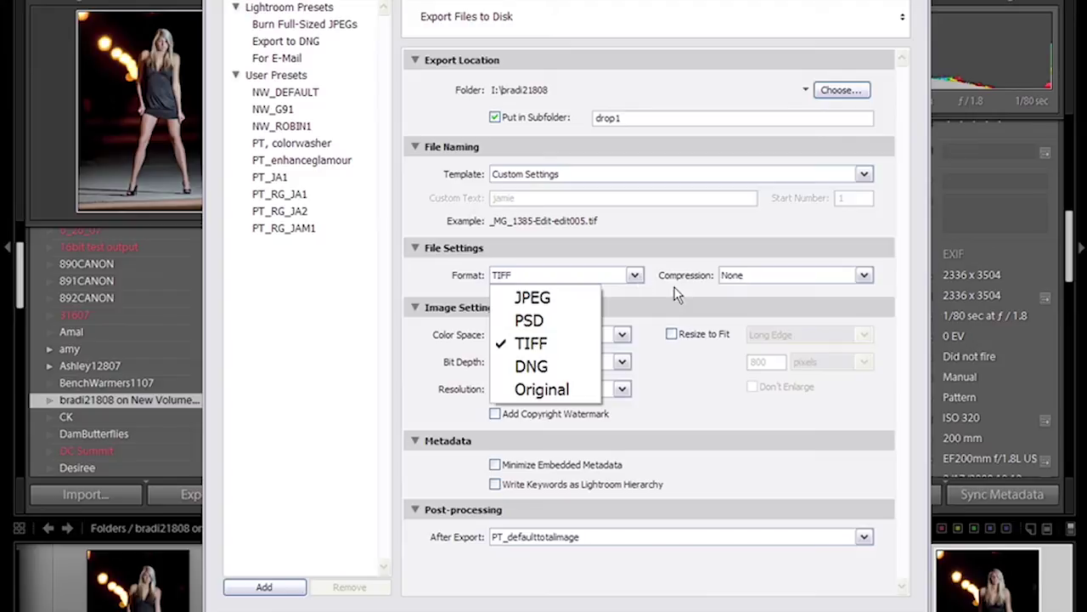
left_click(677, 293)
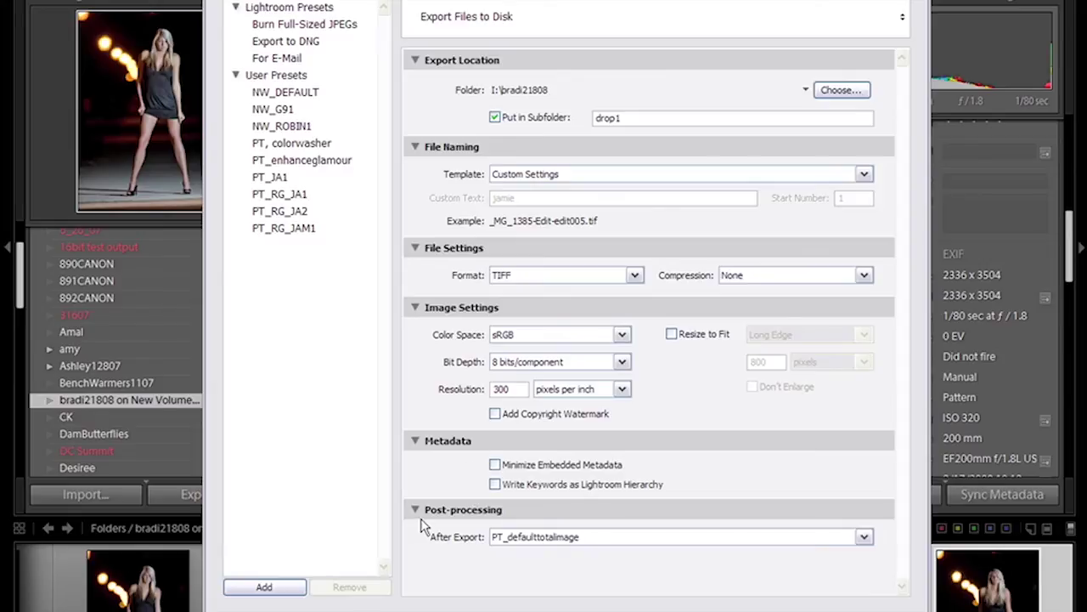
left_click(865, 539)
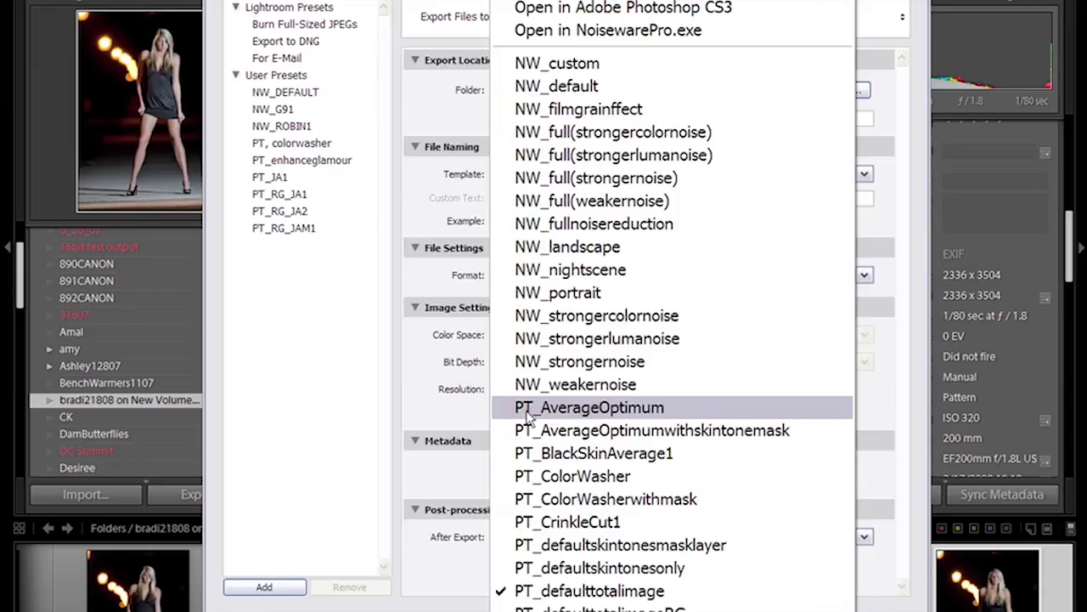
key("Escape")
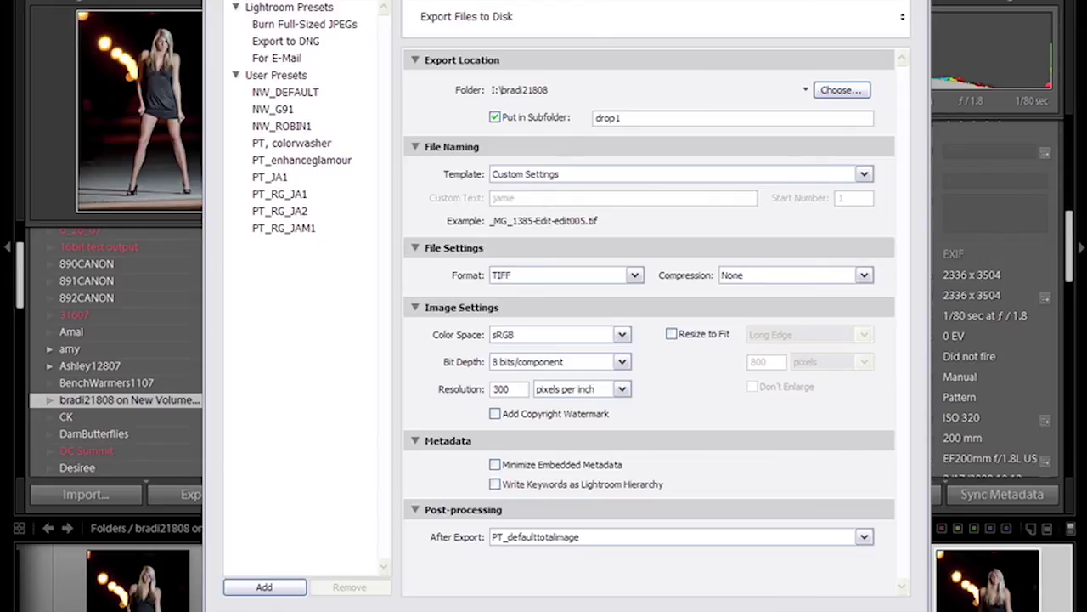
- Export the five photos, overwriting the existing TIFFs in drop1, and bring Photoshop forward
key("Return")
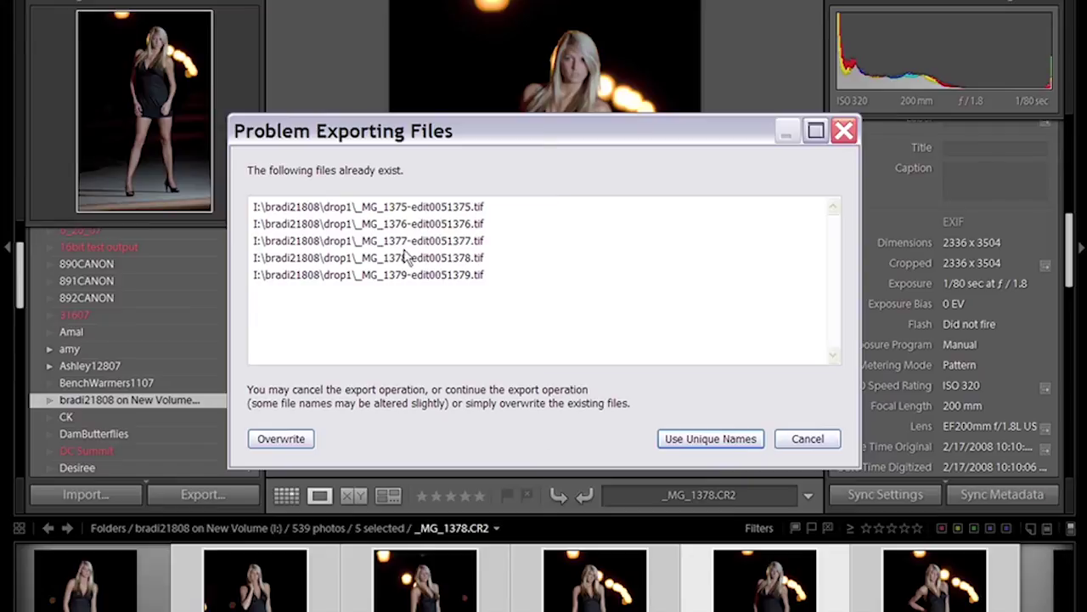
left_click(289, 440)
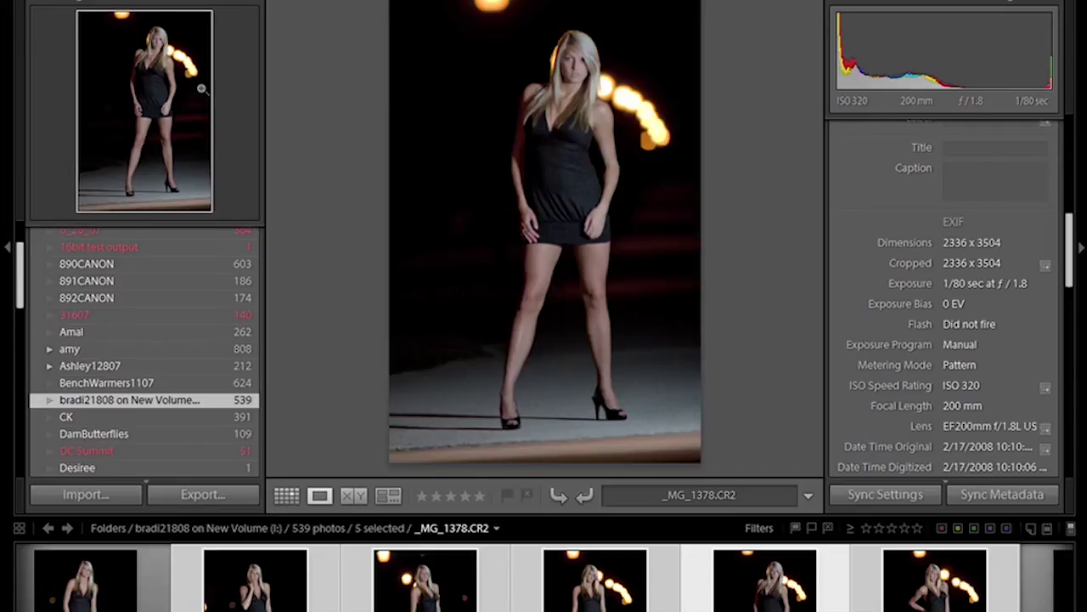
key("alt")
key("alt+Tab")
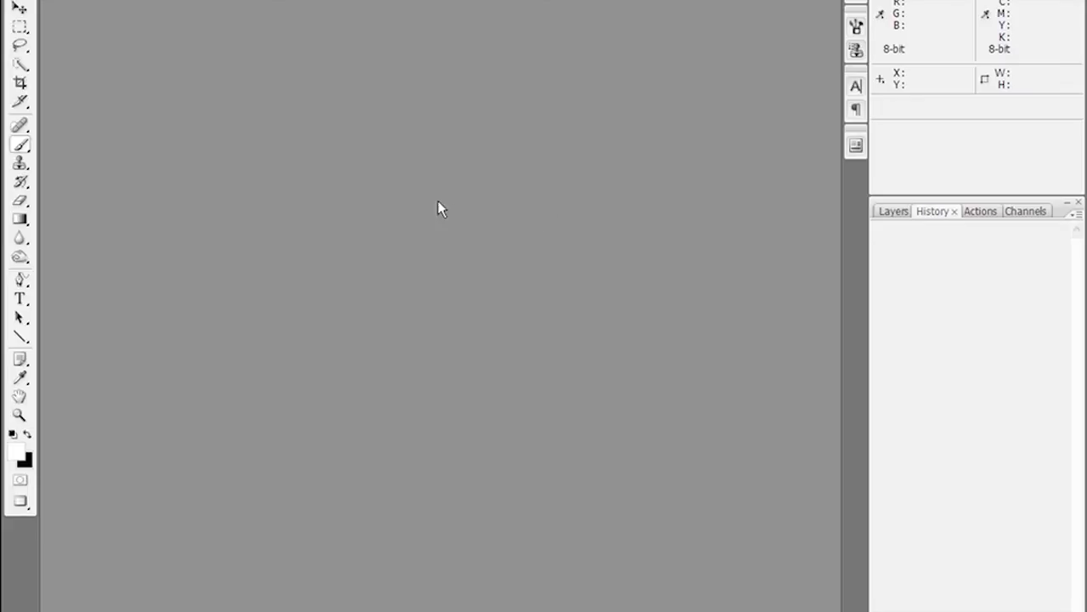
- Return to Lightroom once the droplet finishes processing the exported TIFFs
key("alt+Tab")
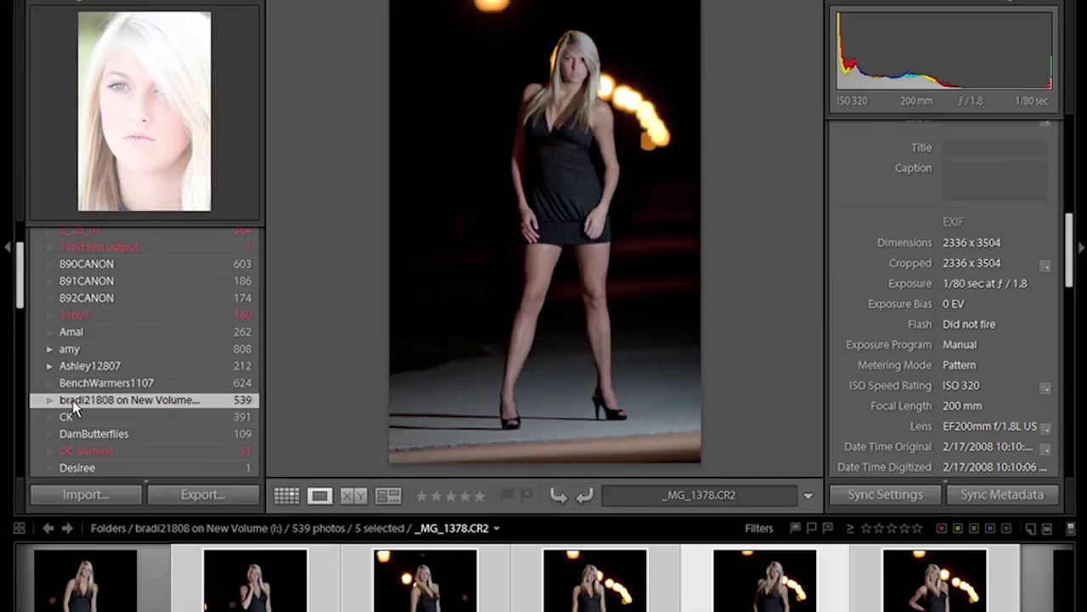
- Synchronize the bradi21808 folder from Grid view to detect the new drop1 photos
key("g")
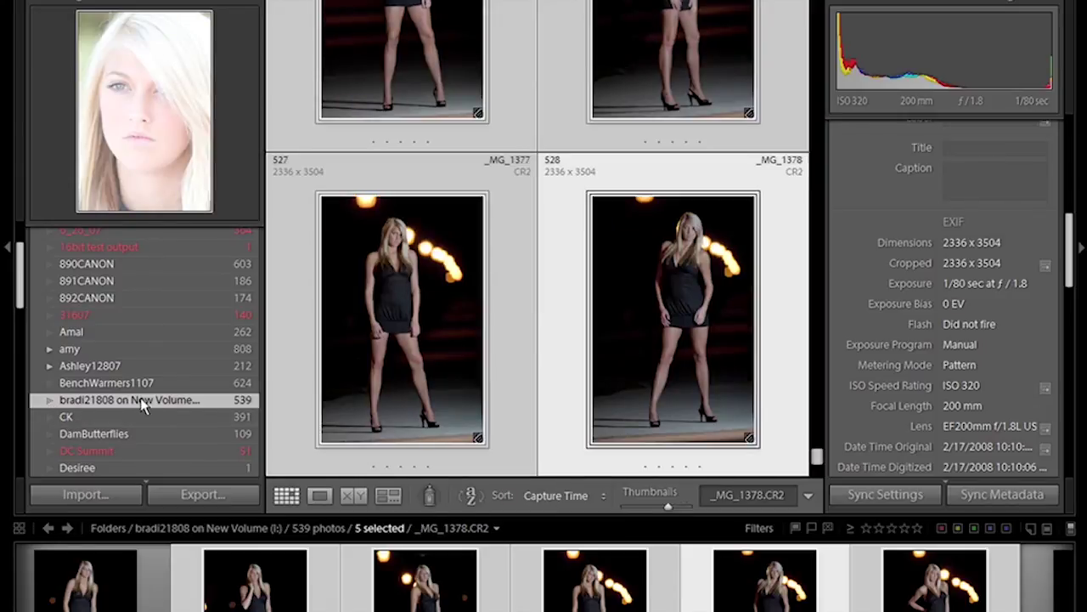
right_click(118, 399)
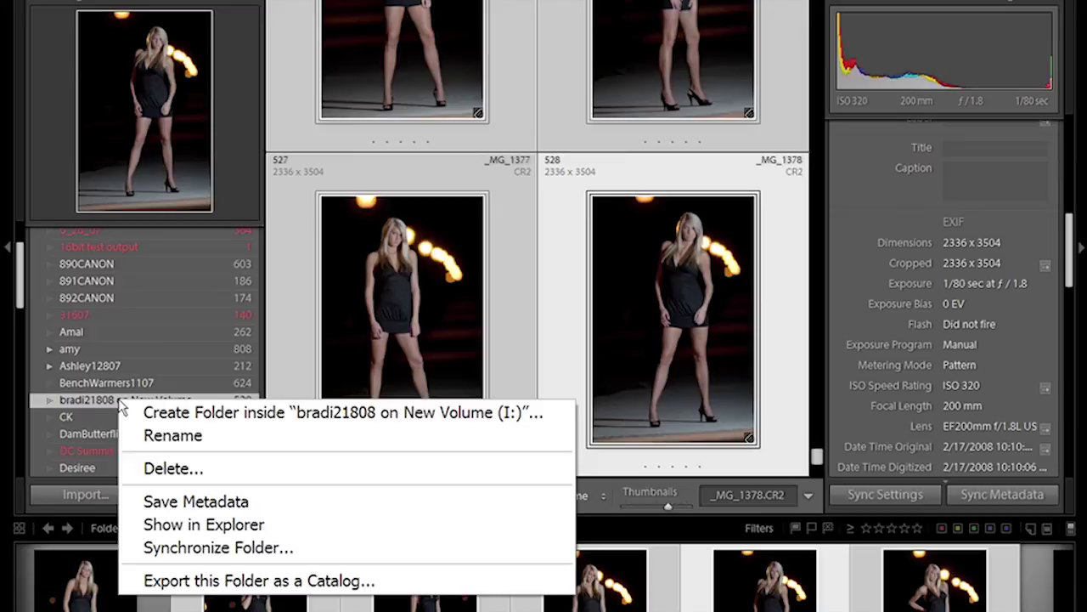
left_click(160, 546)
left_click(595, 391)
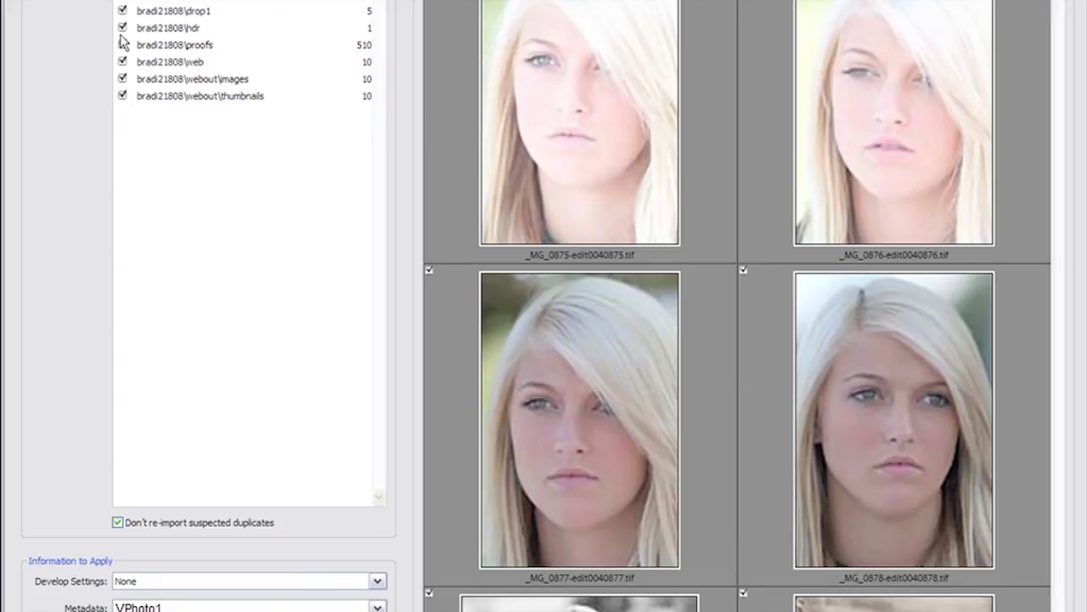
- Import only drop1's five TIFFs, then compare _MG_1385.CR2 with its edited TIFF
left_click(123, 1)
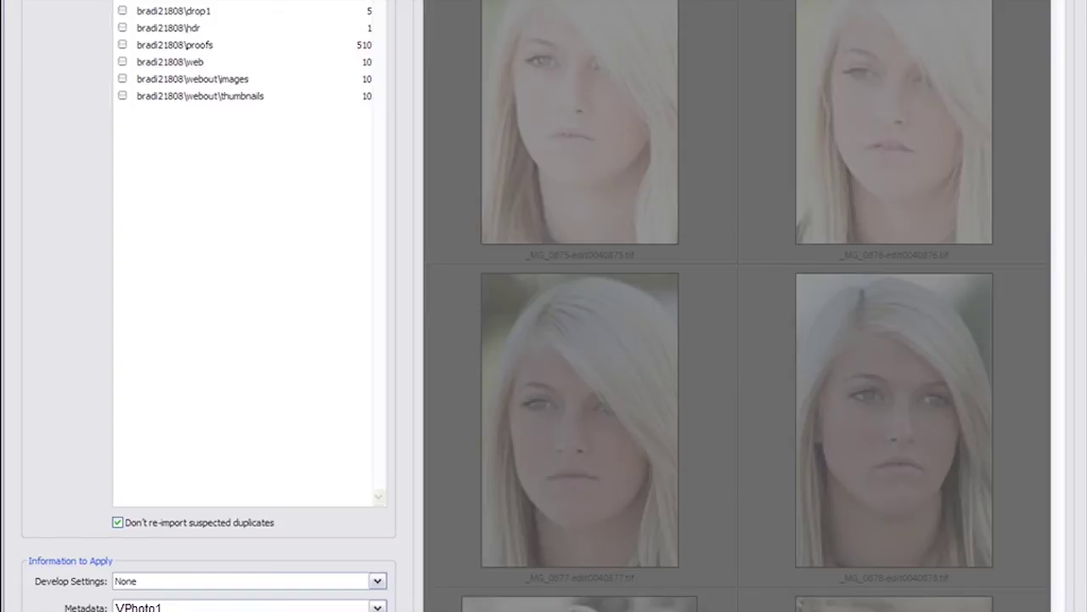
left_click(122, 11)
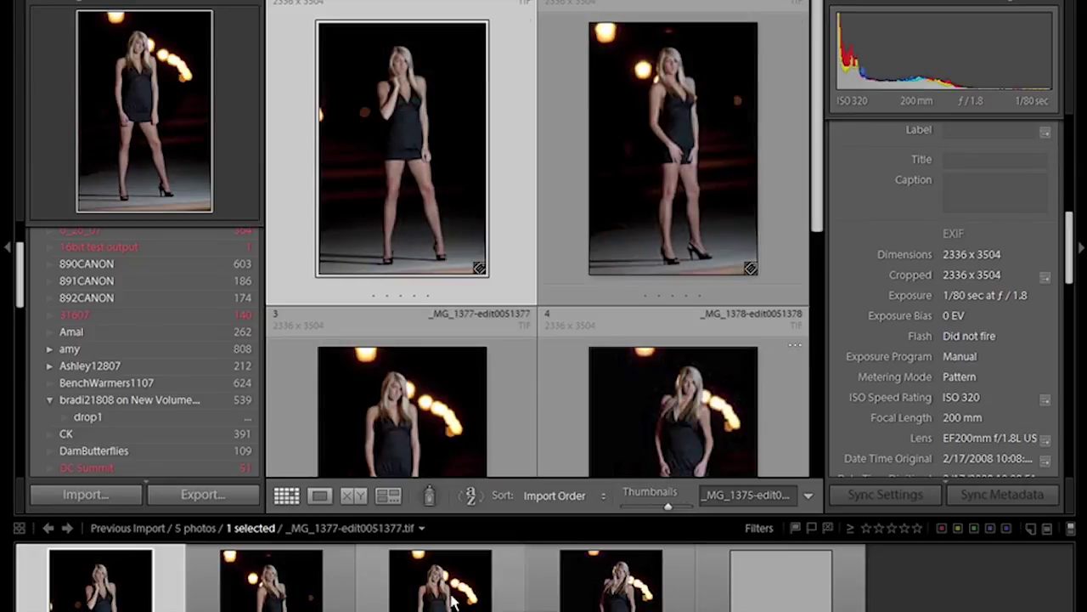
left_click(137, 399)
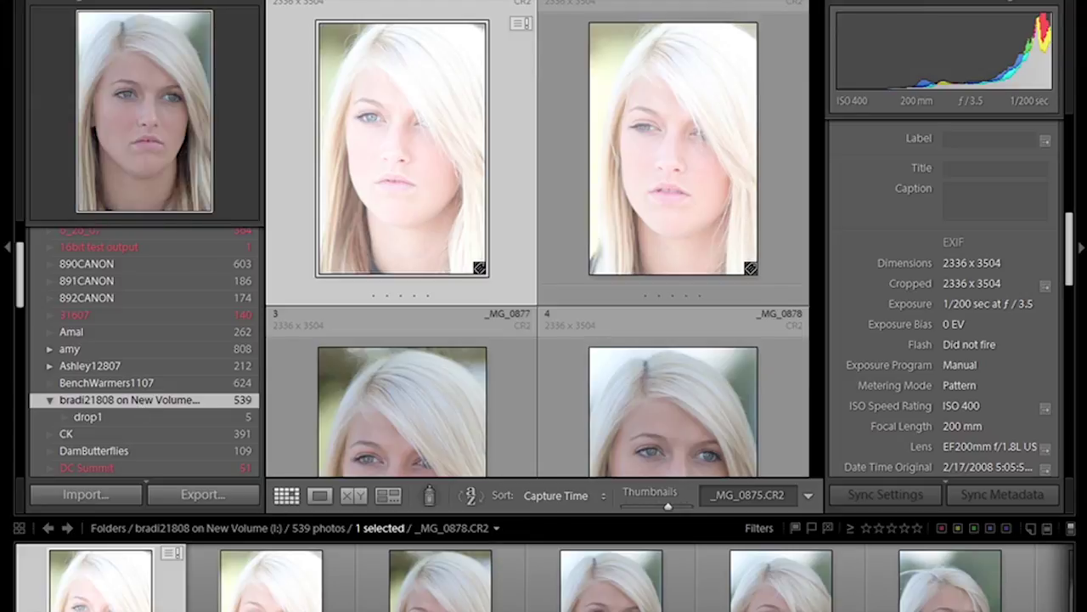
key("End")
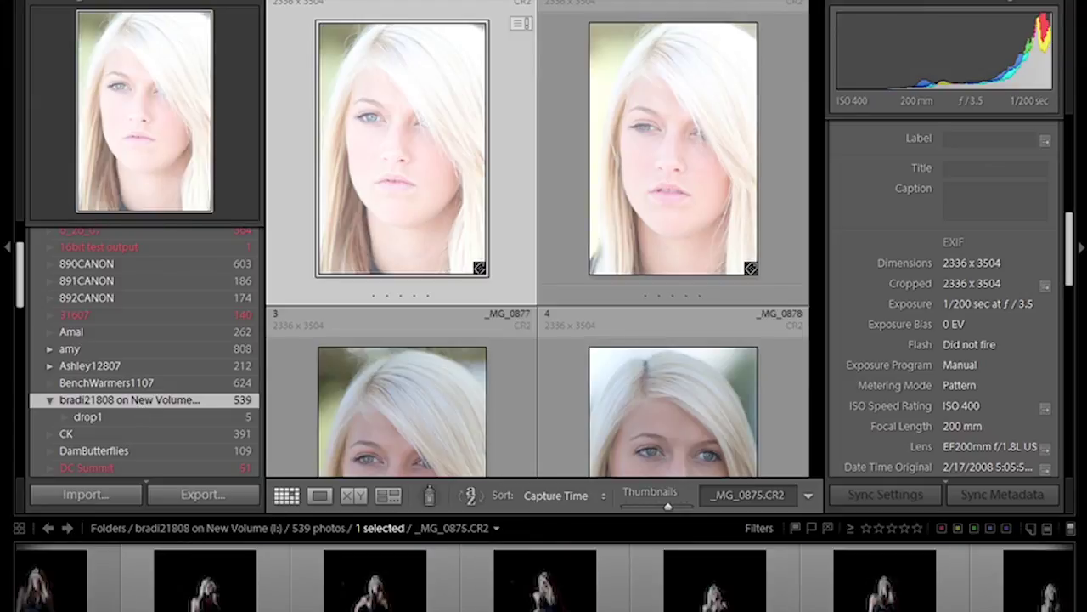
left_click(803, 600)
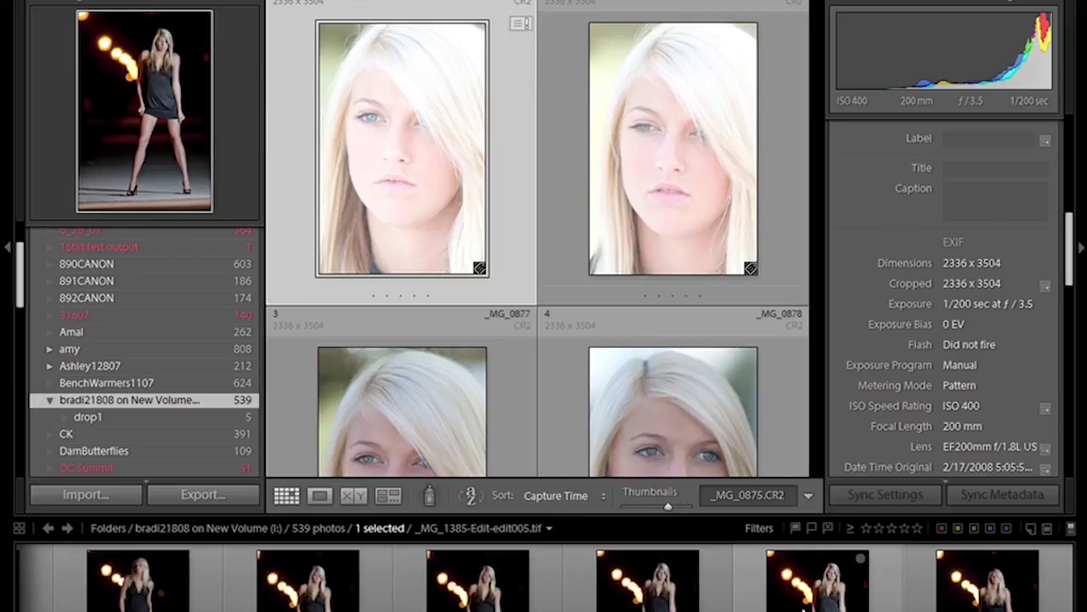
key("Left")
key("Right")
key("Right")
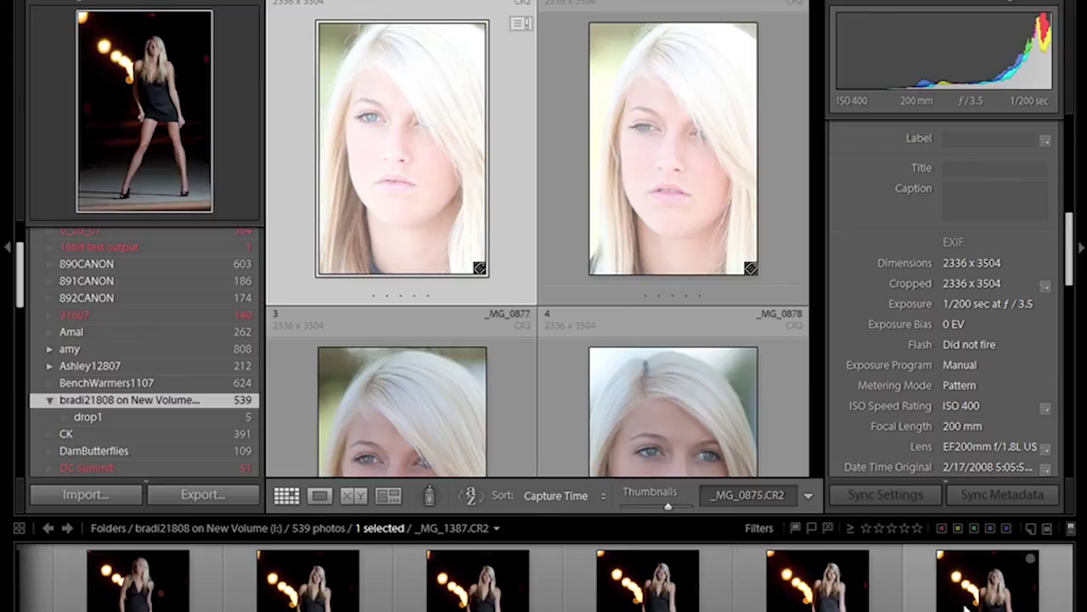